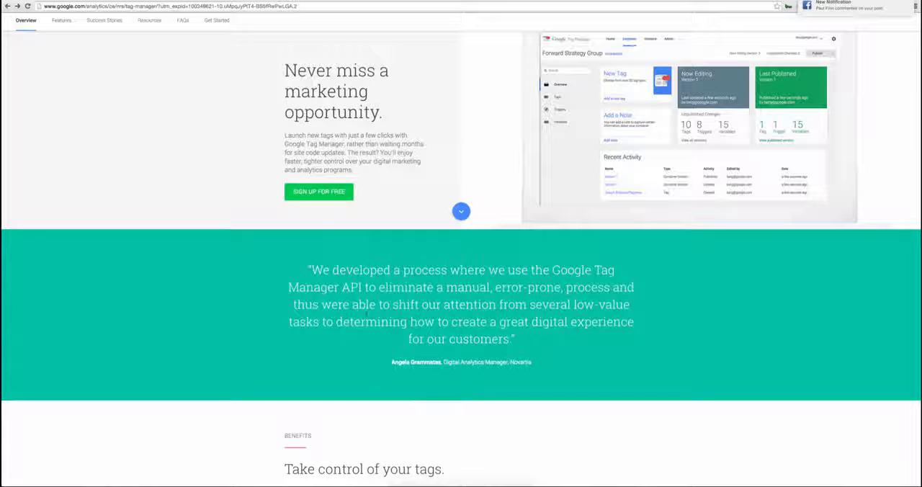
Step: Sign up for Google Tag Manager by adding a Google account, and start creating a new Tag Manager account
left_click(303, 192)
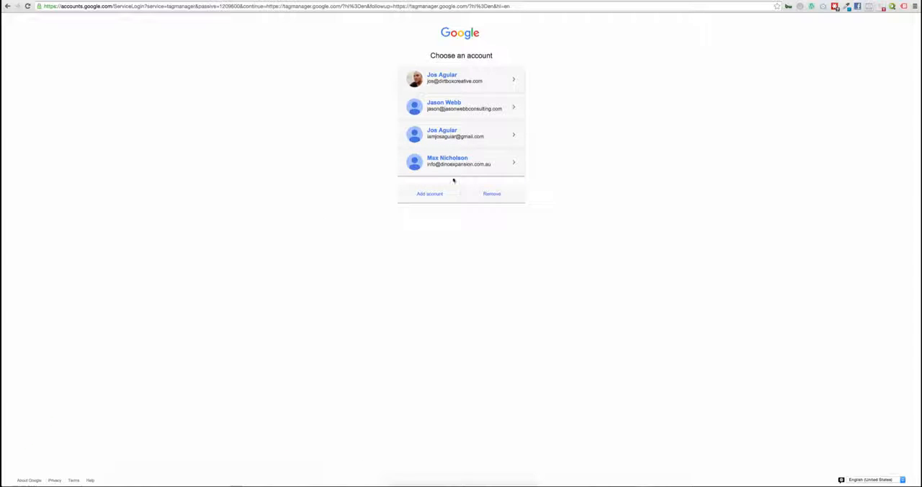
left_click(430, 193)
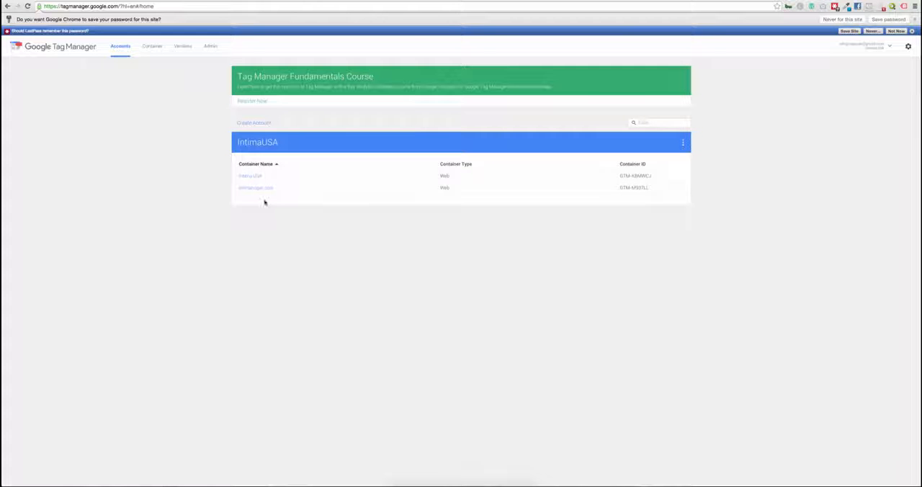
left_click(260, 124)
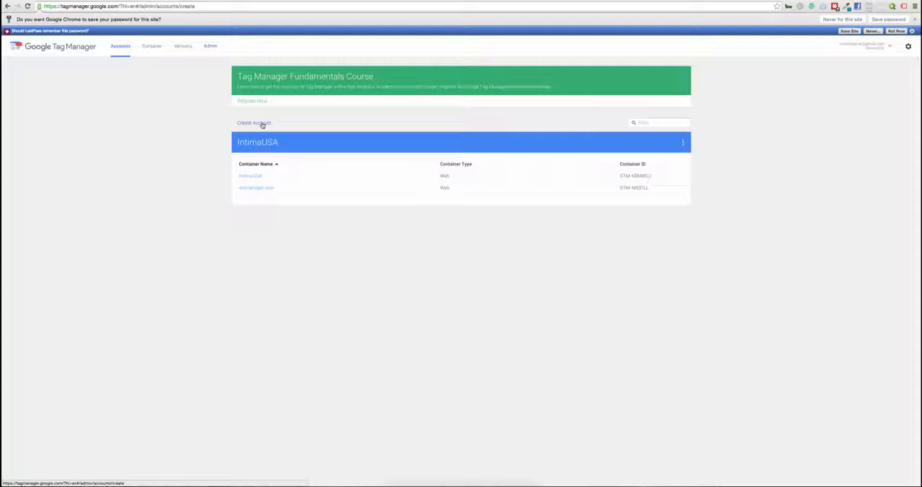
Step: Name the new account Brisbane Office Cleaners, enable sharing data anonymously with Google and others, and continue to the container setup
left_click(138, 141)
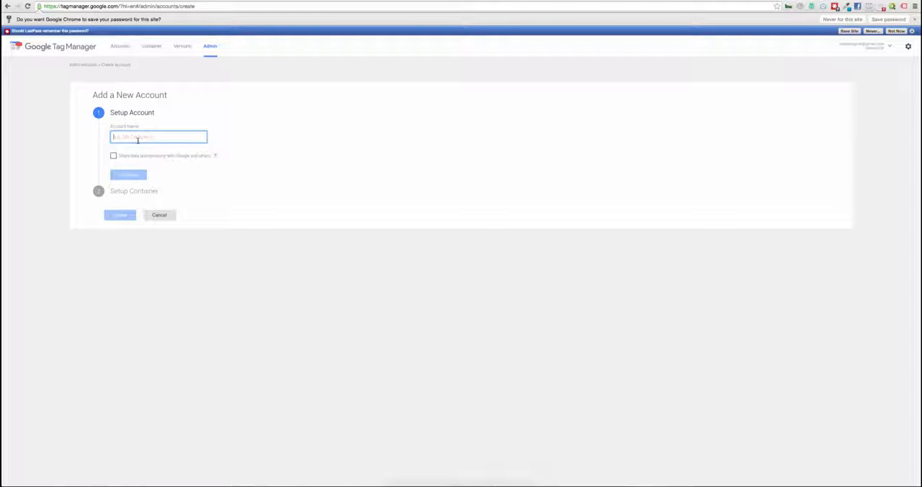
type("au")
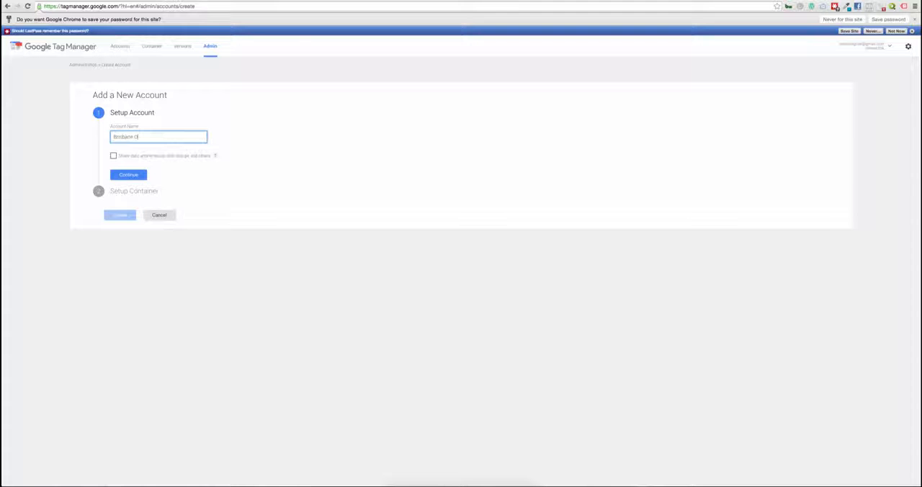
type("ice")
type("Cleaners")
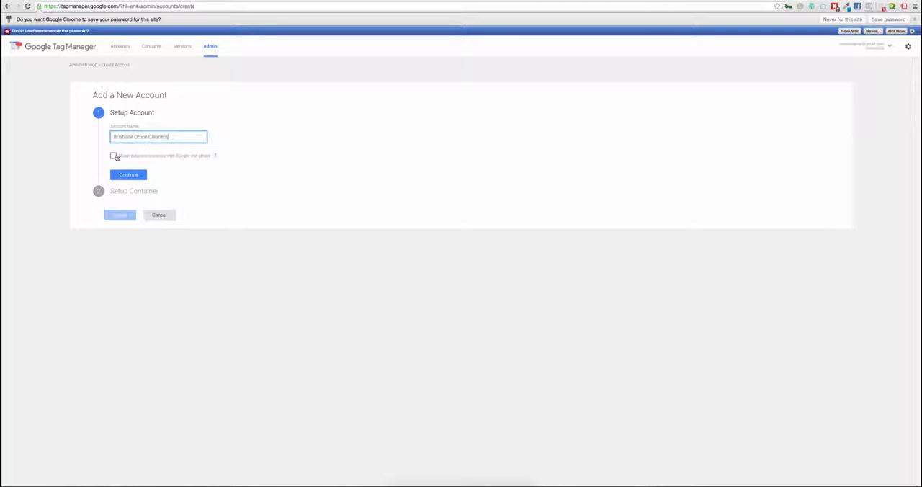
left_click(113, 155)
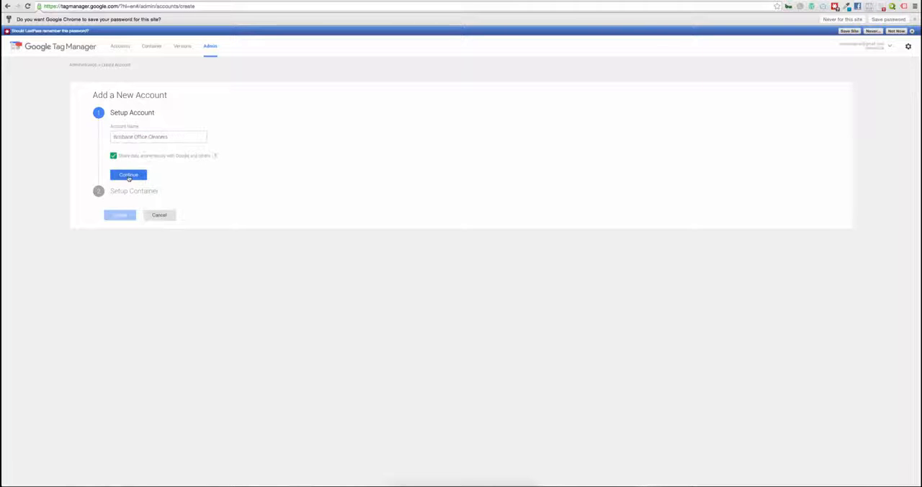
left_click(128, 176)
left_click(148, 177)
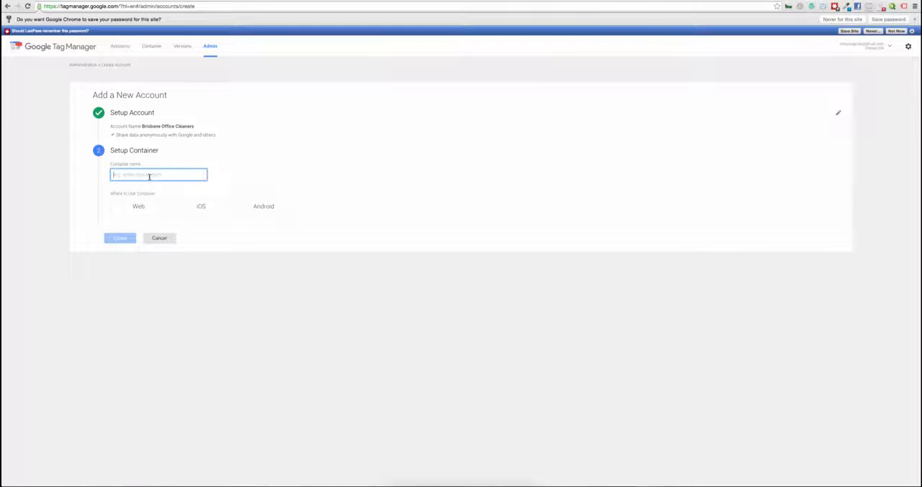
type("www.")
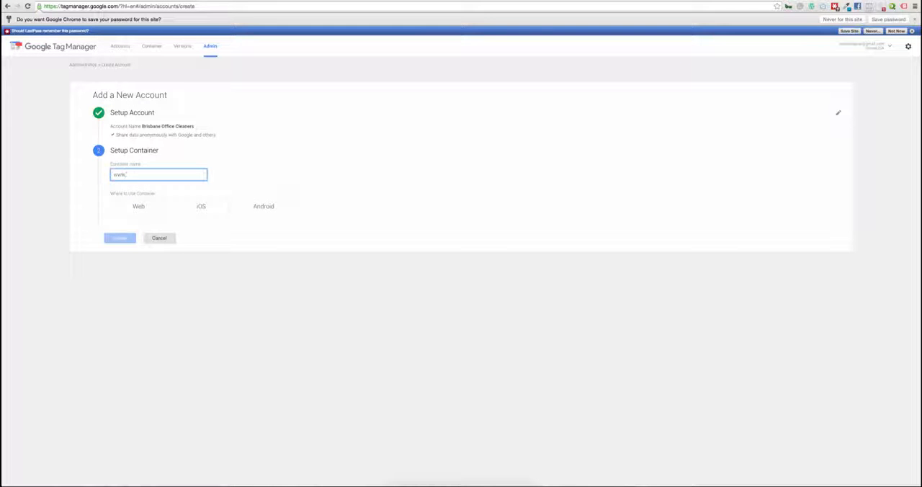
type("brisbaneoffic")
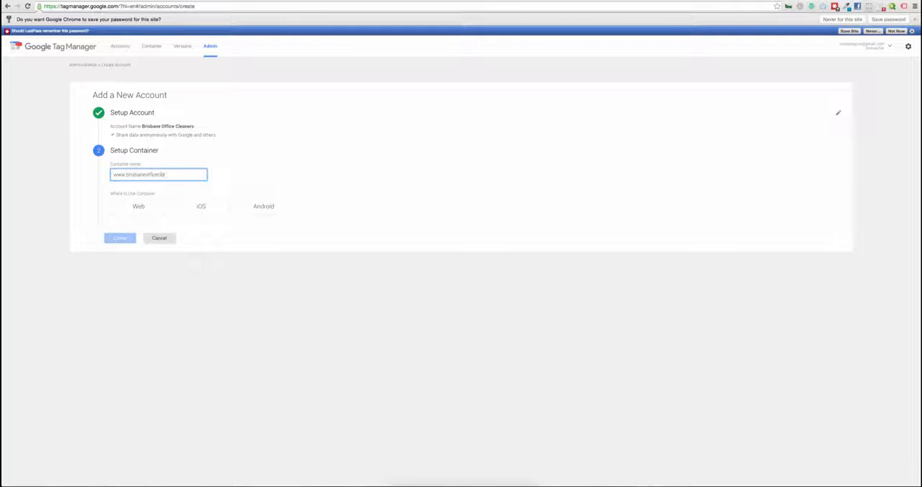
type("ecleaners.com")
left_click(120, 207)
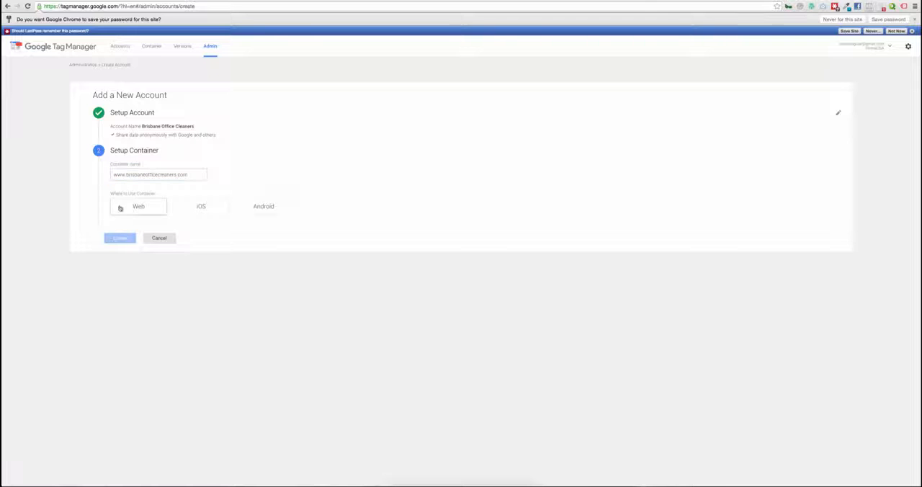
Step: Create the account, accept the Google Tag Manager terms of service, and dismiss the installation code snippet
left_click(120, 238)
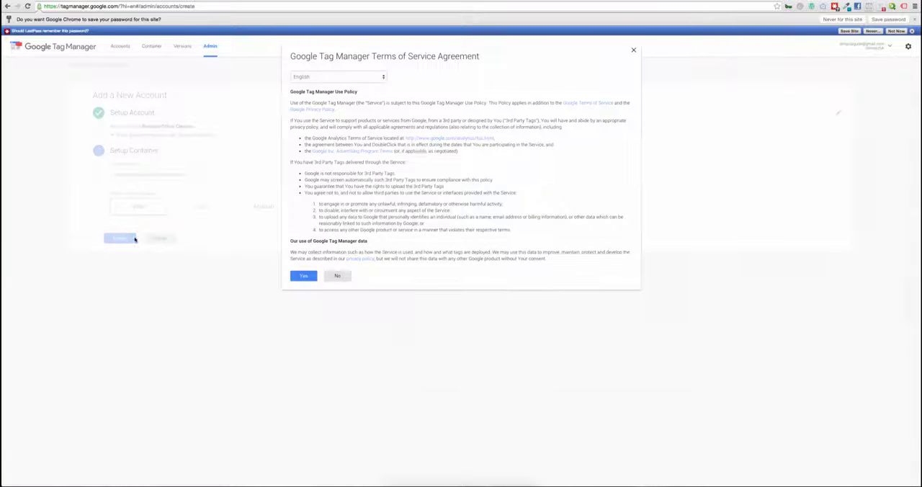
left_click(303, 275)
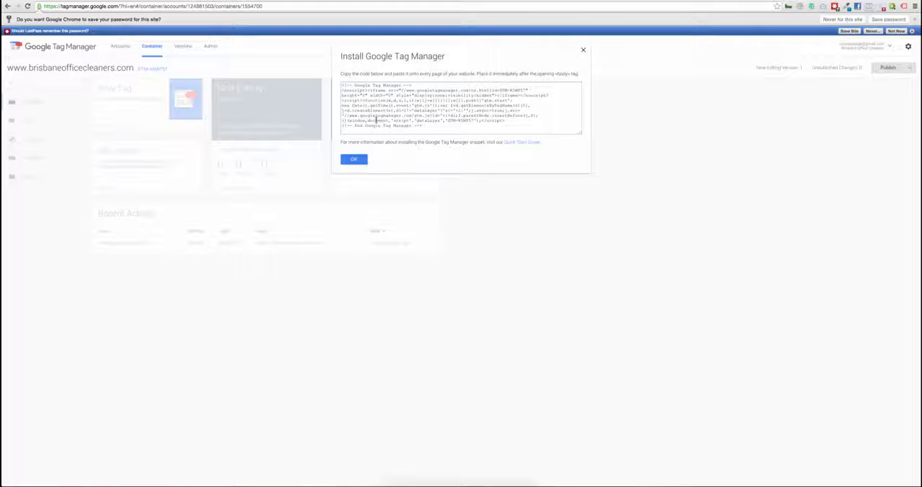
left_click(353, 159)
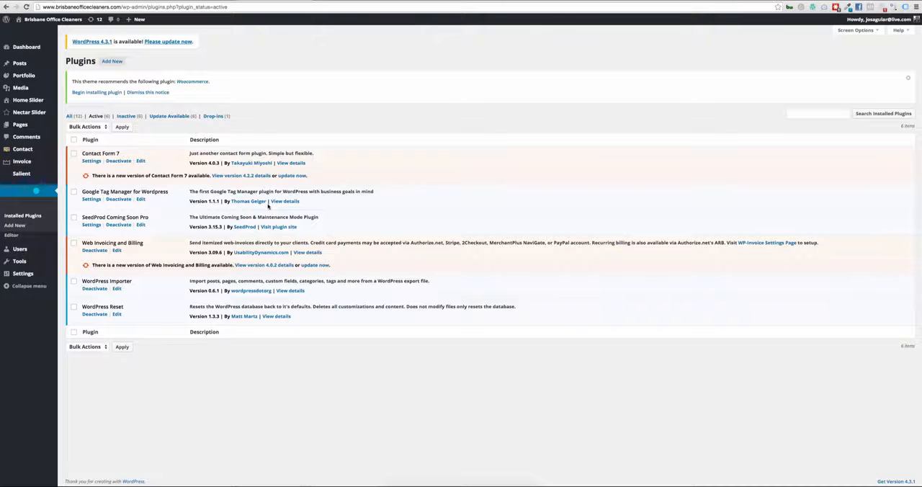
Step: In the WordPress Google Tag Manager plugin settings, enter the container ID copied from Tag Manager and save the changes
mouse_move(41, 266)
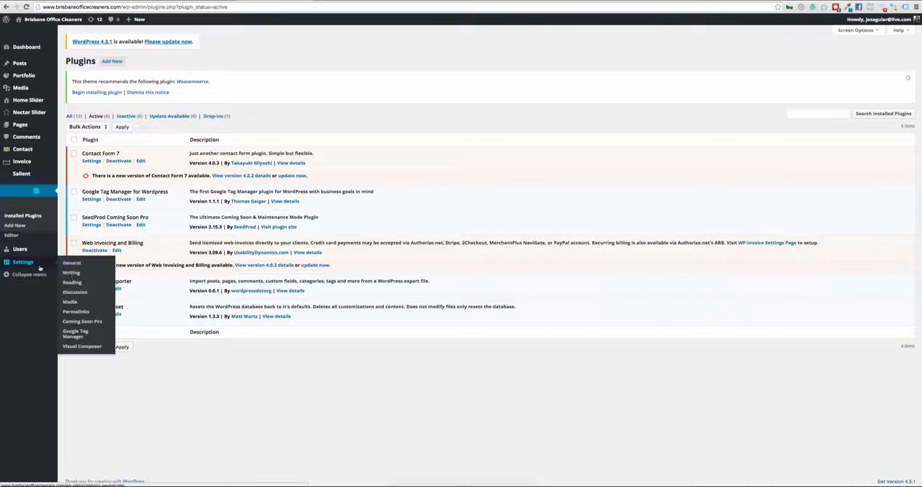
left_click(81, 334)
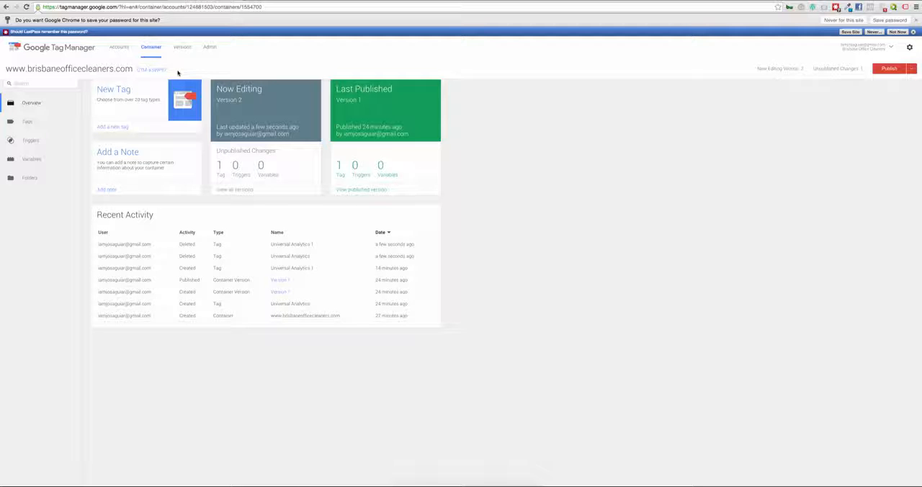
left_click_drag(178, 72, 136, 72)
left_click(154, 2)
double_click(161, 160)
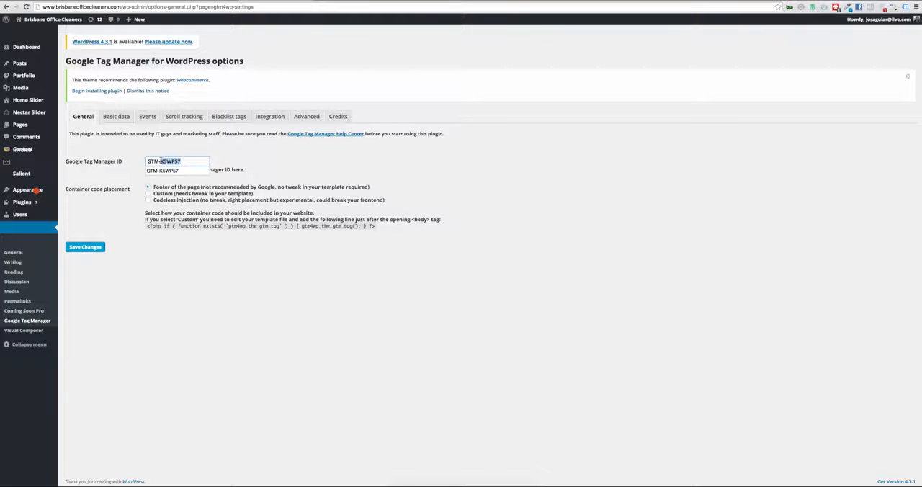
triple_click(161, 162)
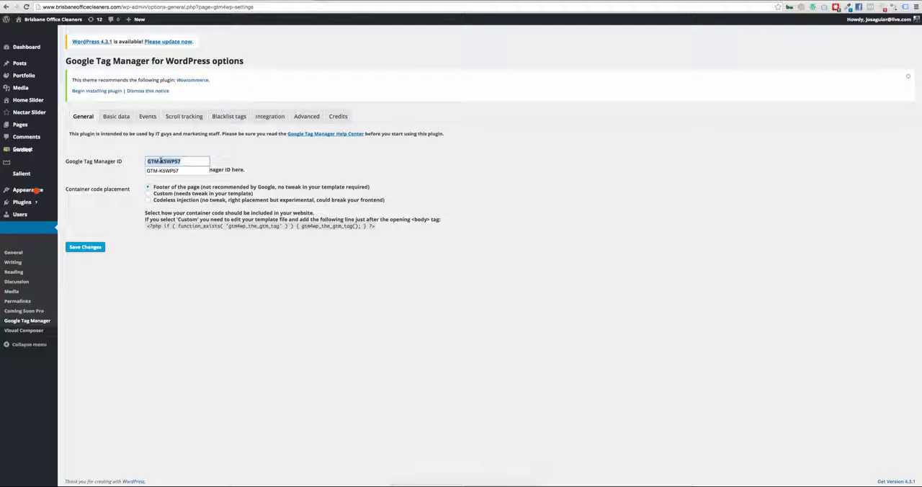
type("GTM-K5WP57")
left_click(356, 182)
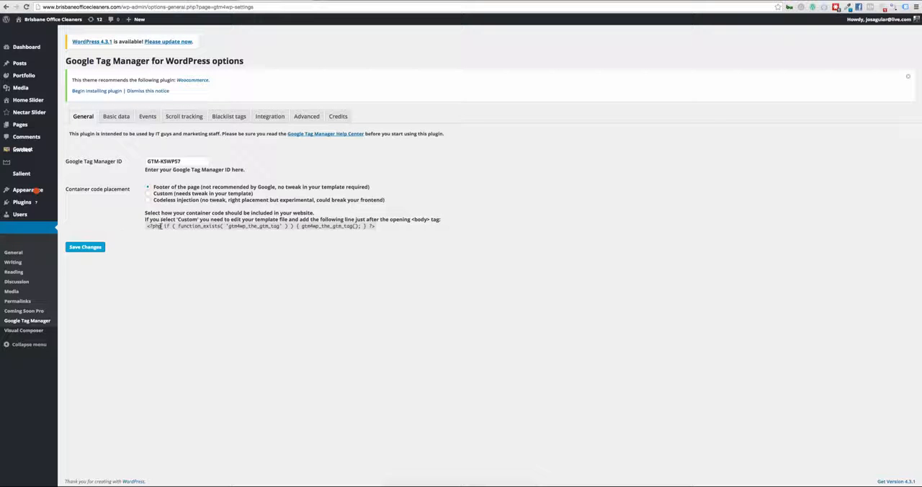
left_click(93, 248)
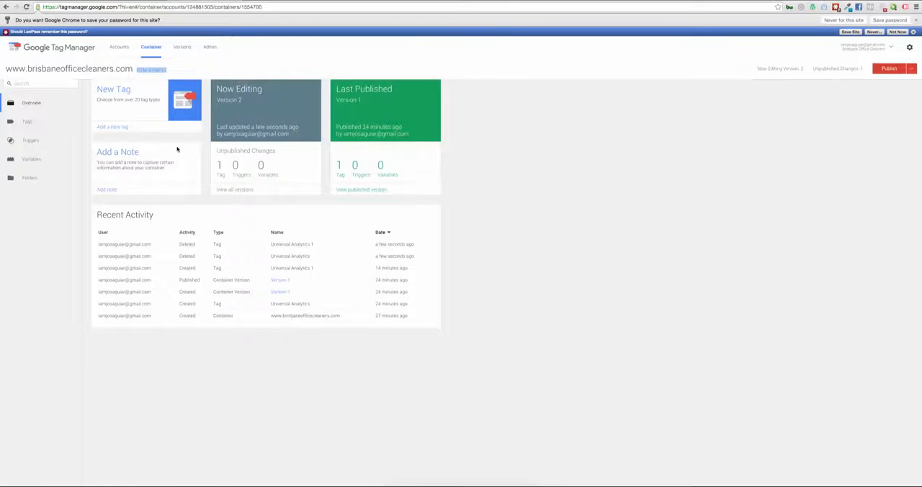
Step: In Google Tag Manager, start a new tag with Google Analytics as the product and Universal Analytics as the tag type
left_click(113, 127)
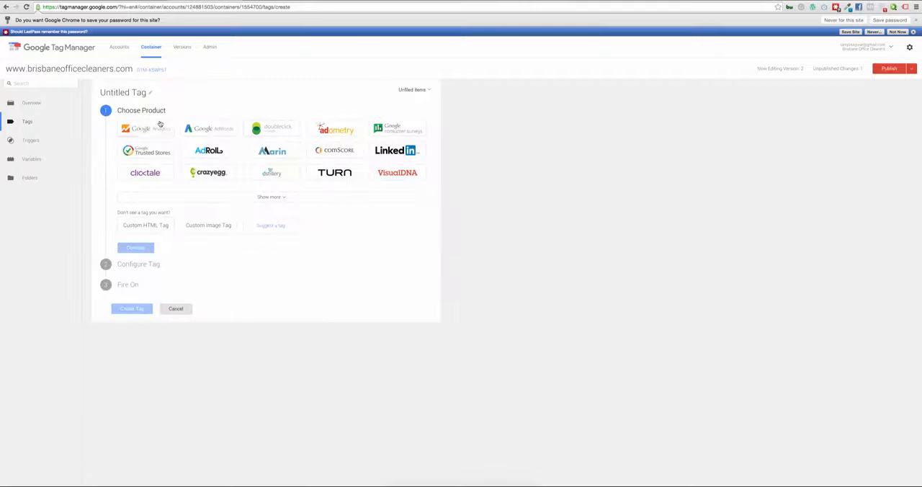
left_click(142, 128)
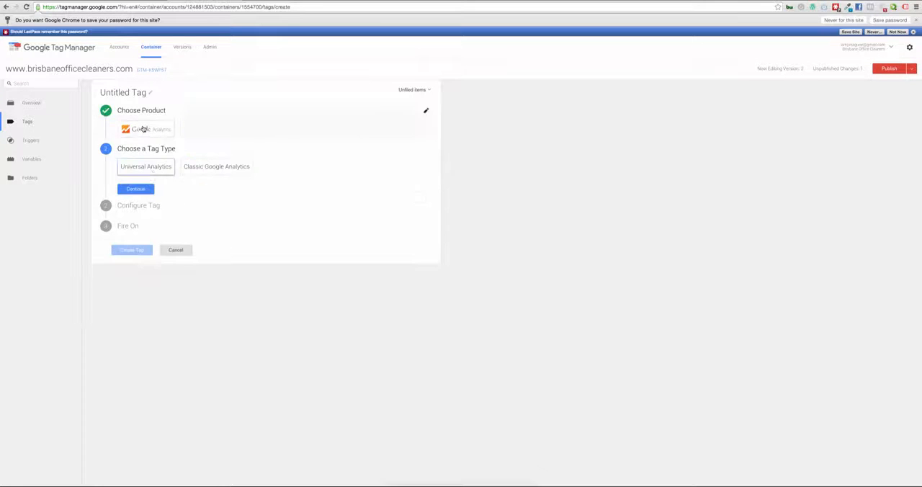
left_click(152, 174)
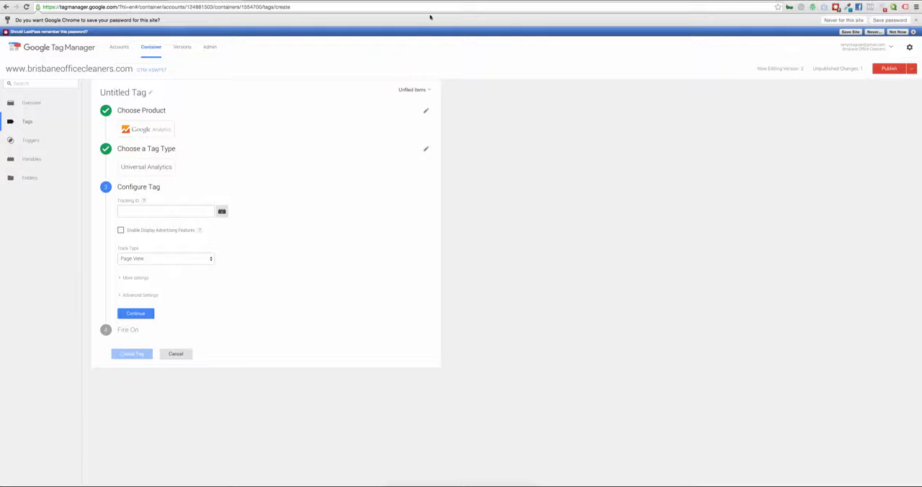
Step: Copy the Brisbane Office Cleaners tracking ID from Google Analytics into the new tag's Tracking ID and finish configuring the tag
left_click(407, 0)
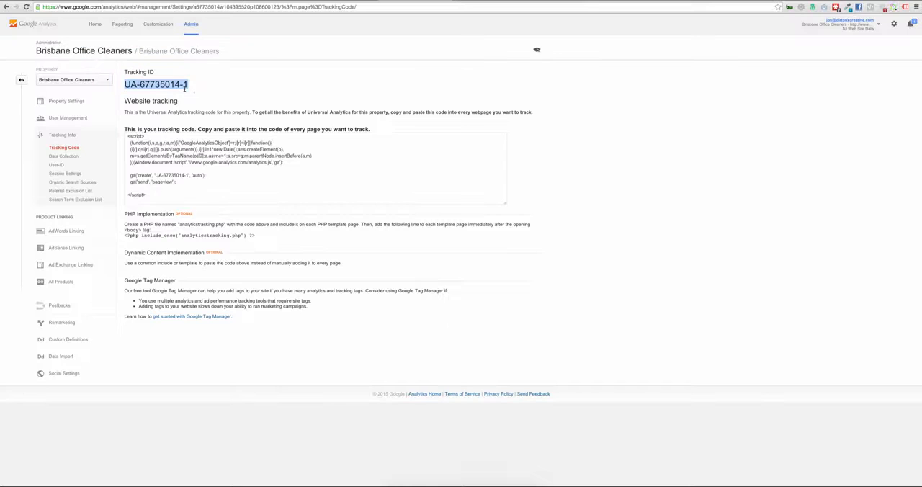
left_click(193, 87)
left_click_drag(193, 87, 126, 73)
left_click(190, 92)
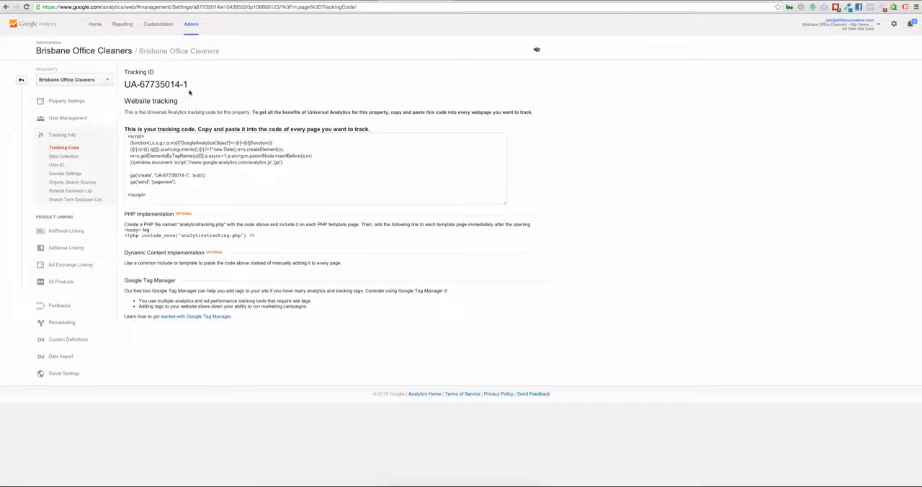
left_click_drag(188, 85, 124, 84)
key("ctrl+c")
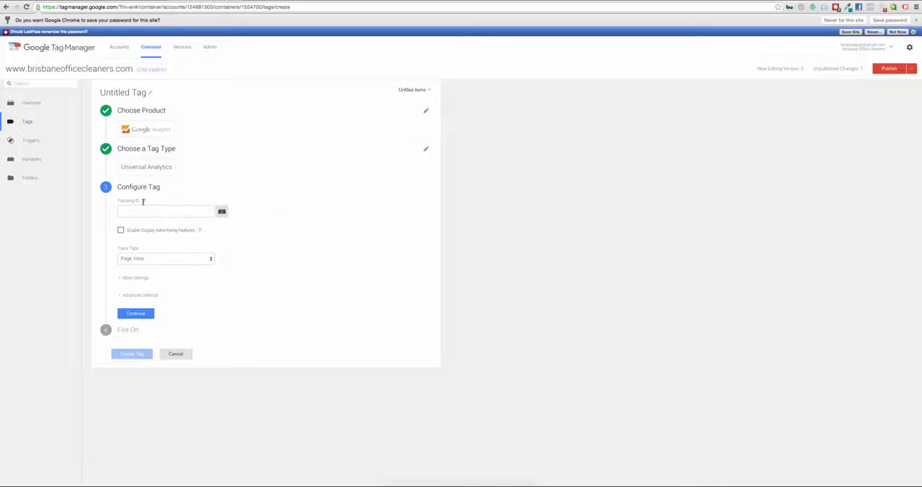
left_click(132, 212)
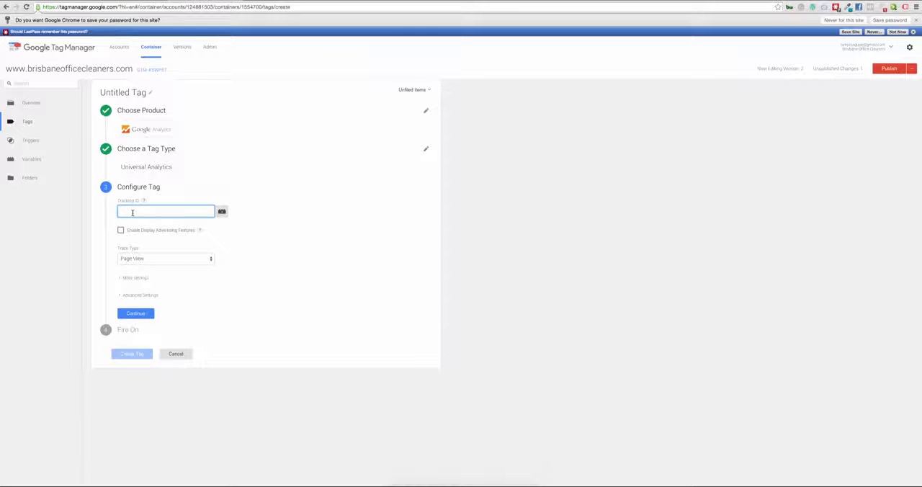
key("ctrl+v")
left_click(130, 314)
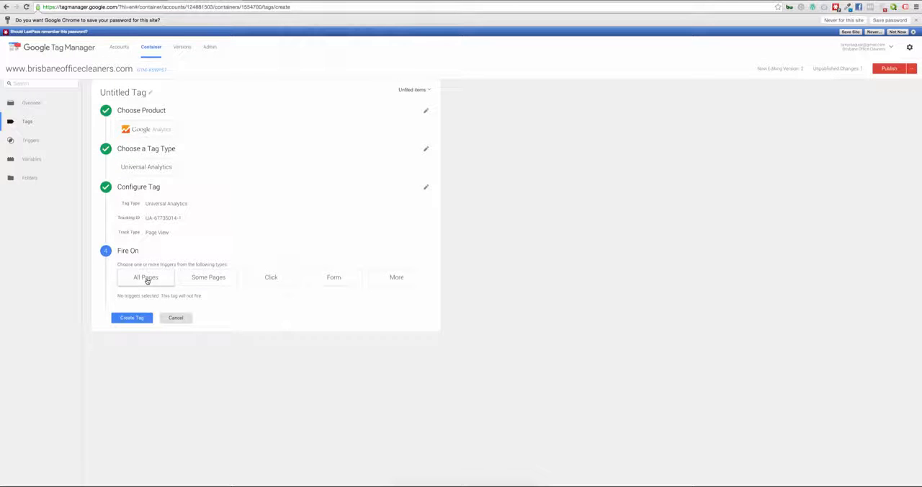
Step: Set the tag to fire on All Pages and create it with the name Universal Analytics
left_click(146, 279)
left_click(131, 341)
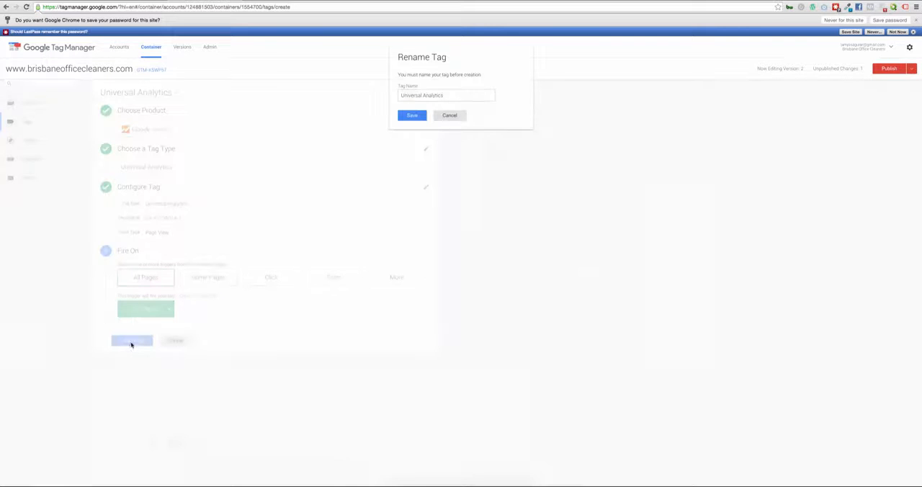
left_click(410, 115)
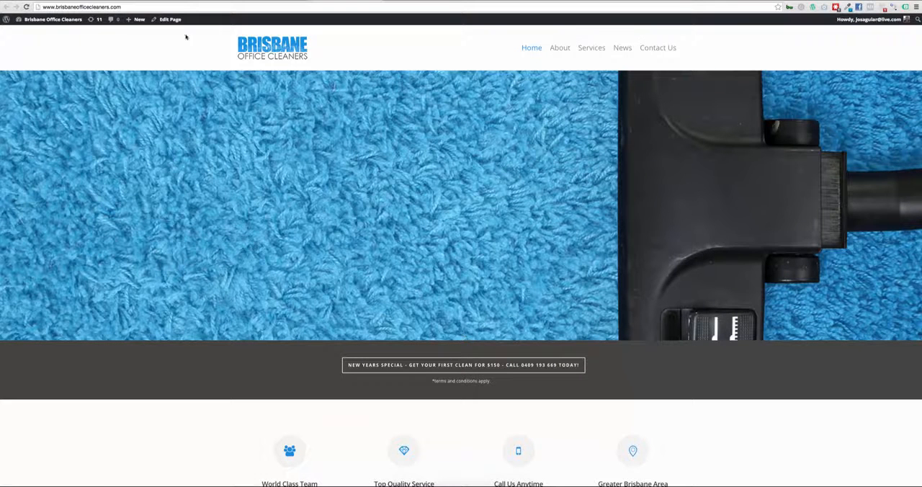
Step: Check the tags detected on the Brisbane Office Cleaners home page with Google Tag Assistant, and close the results
left_click(49, 33)
left_click(905, 8)
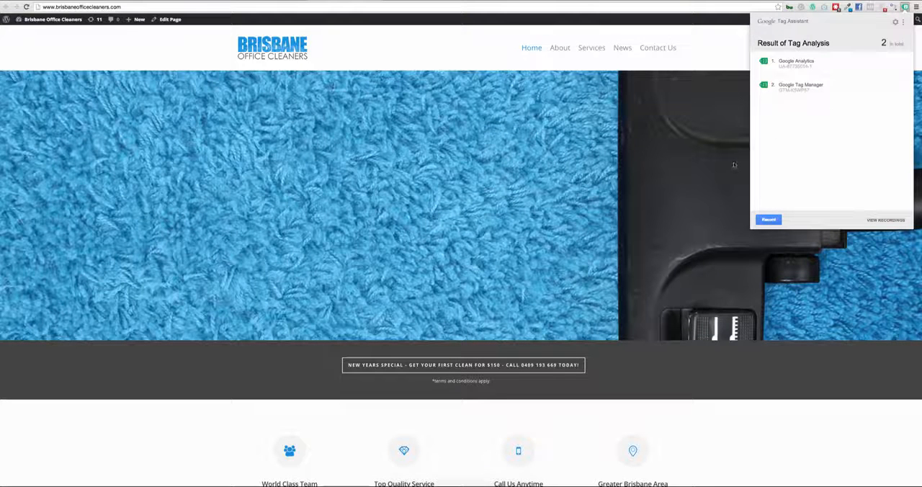
left_click(496, 82)
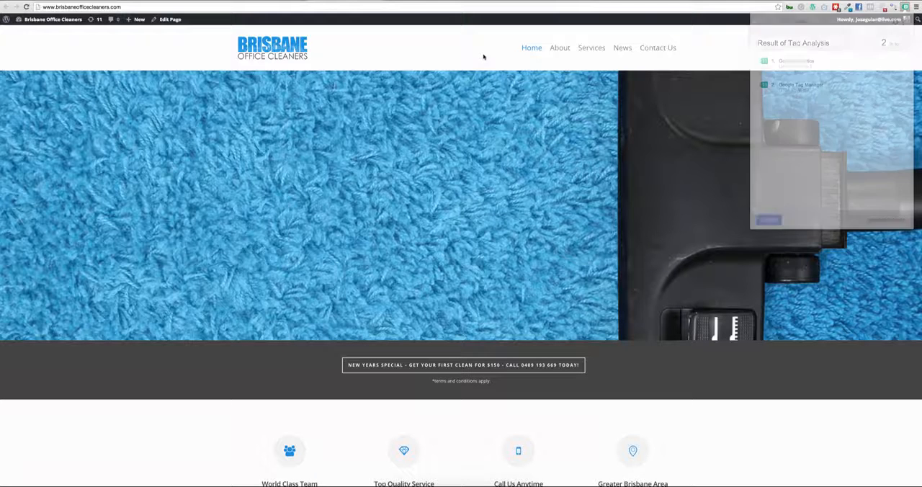